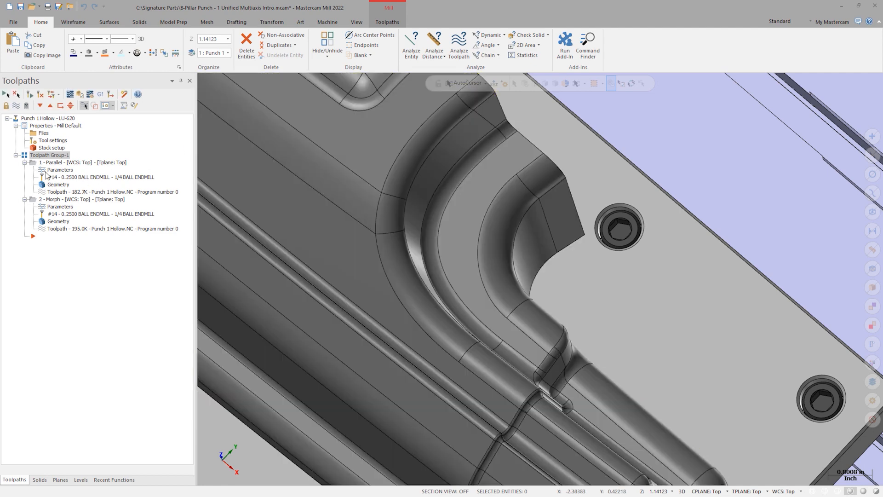
- Display the toolpaths of the existing Parallel and Morph operations on the part
left_click(33, 162)
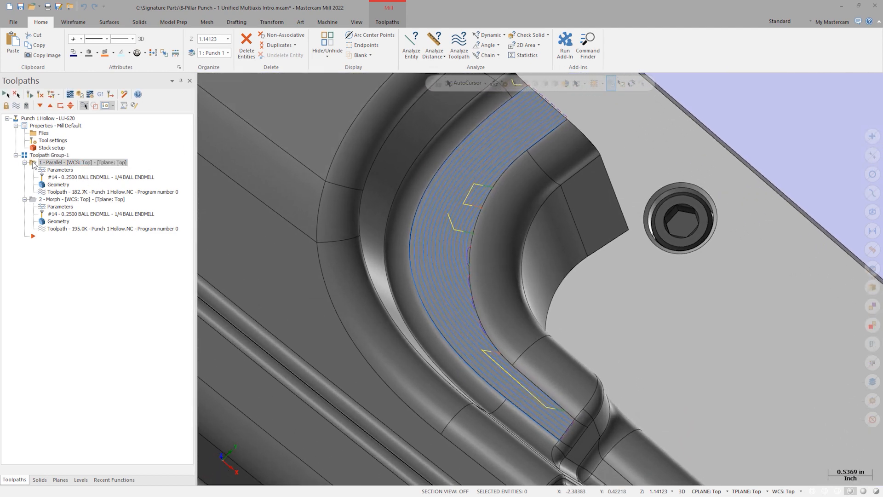
left_click(34, 201)
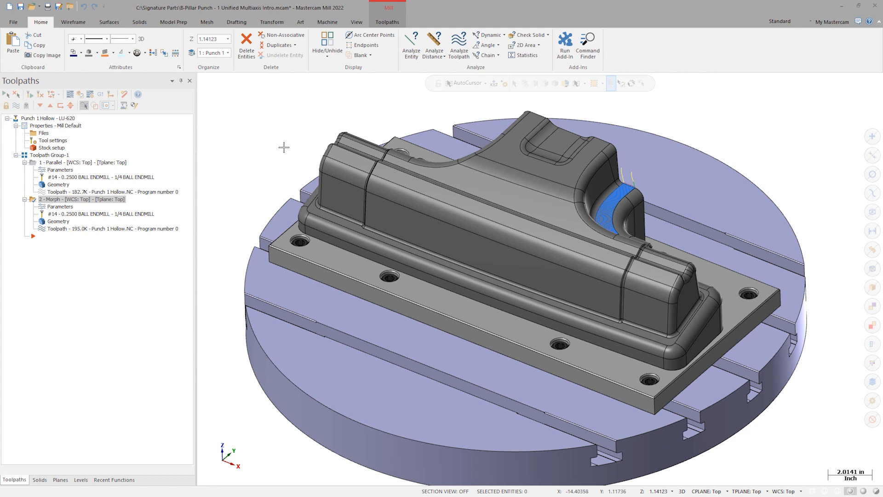
- Start a Unified multiaxis toolpath, review its main settings pages, and add an Automatic pattern in the Machining boundary - Parallel style
left_click(388, 21)
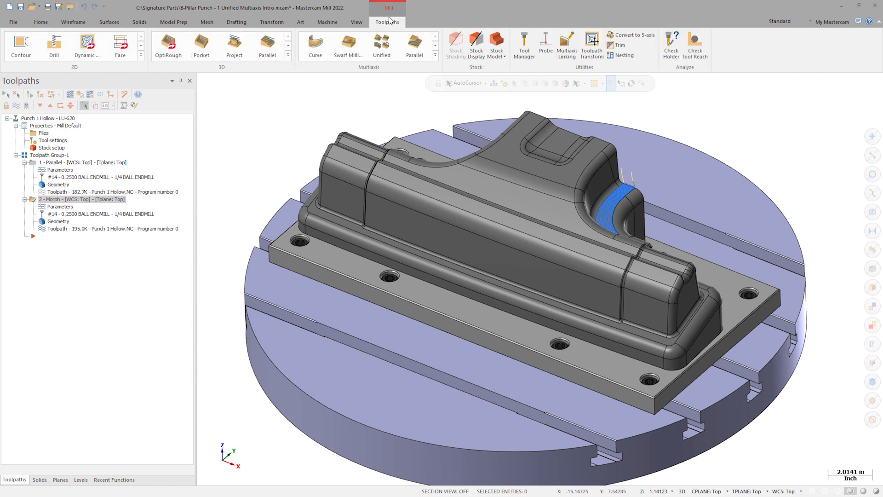
left_click(381, 51)
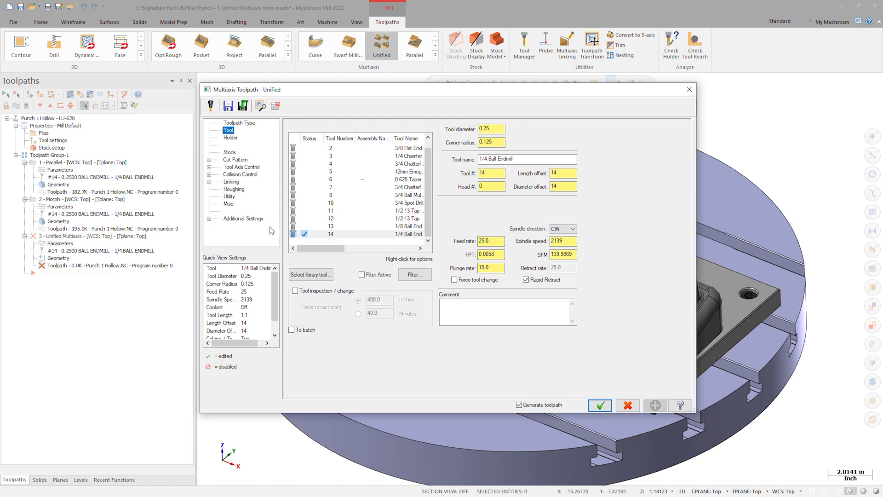
left_click(236, 160)
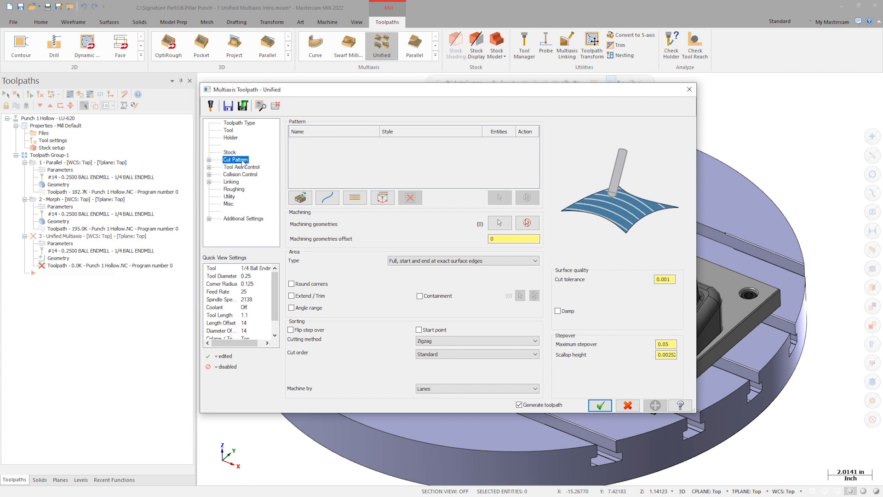
left_click(242, 168)
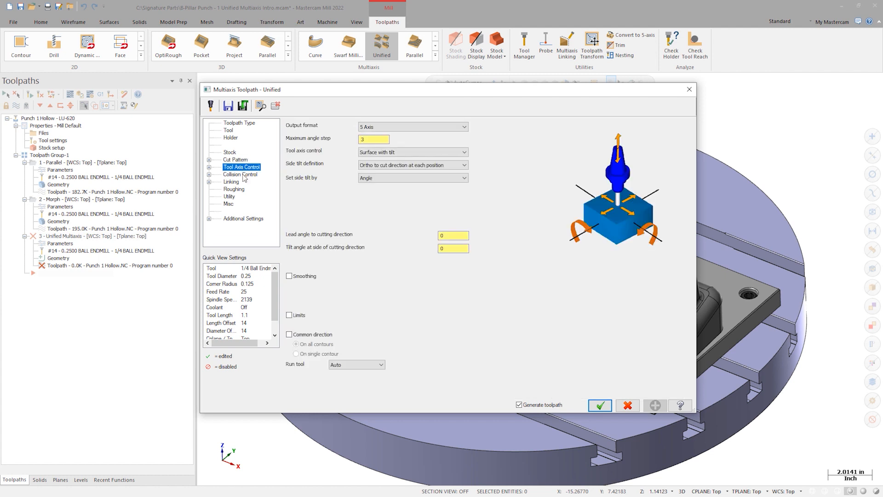
left_click(243, 175)
left_click(237, 183)
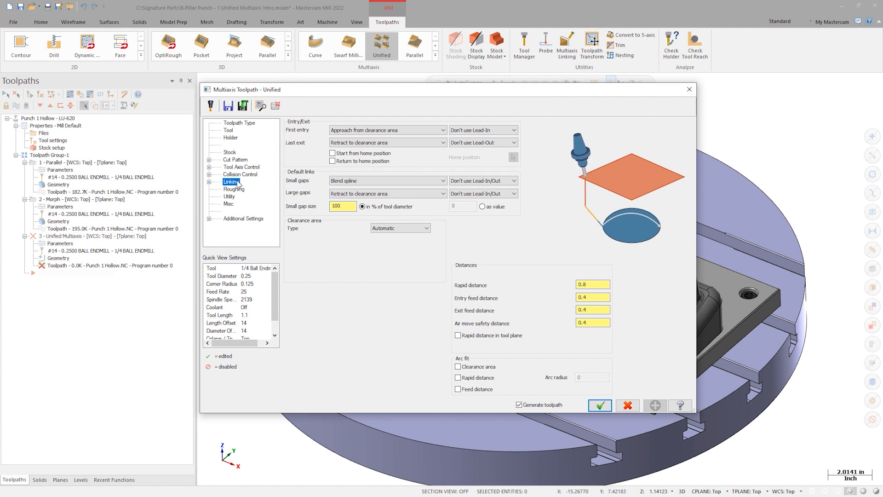
left_click(238, 160)
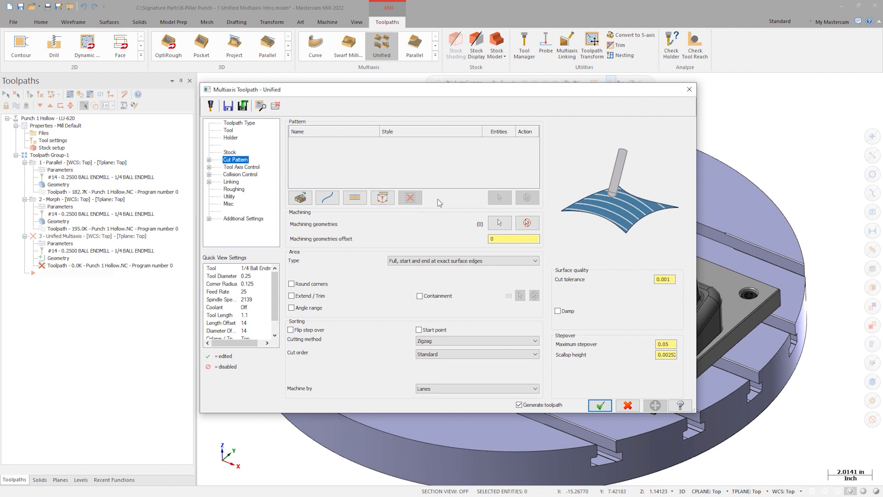
left_click(300, 198)
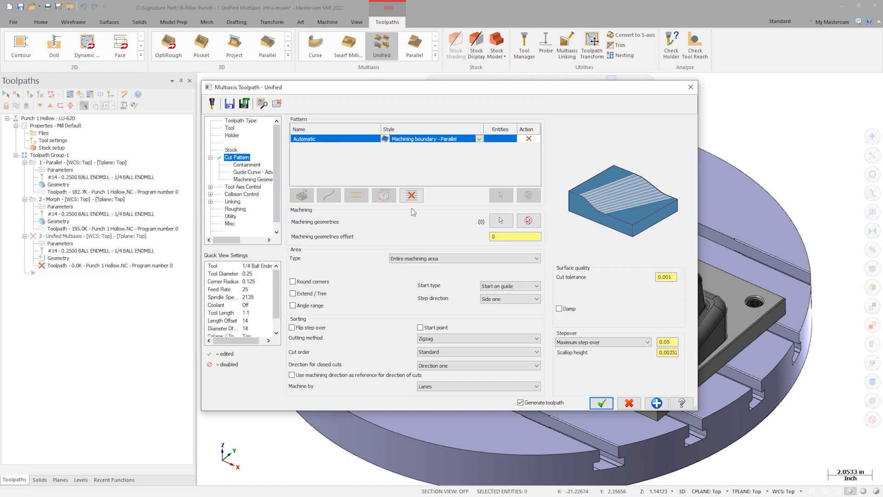
- With the Setup 2 level hidden, select the three floor faces inside the hollow as machining geometries and generate the toolpath
left_click(501, 220)
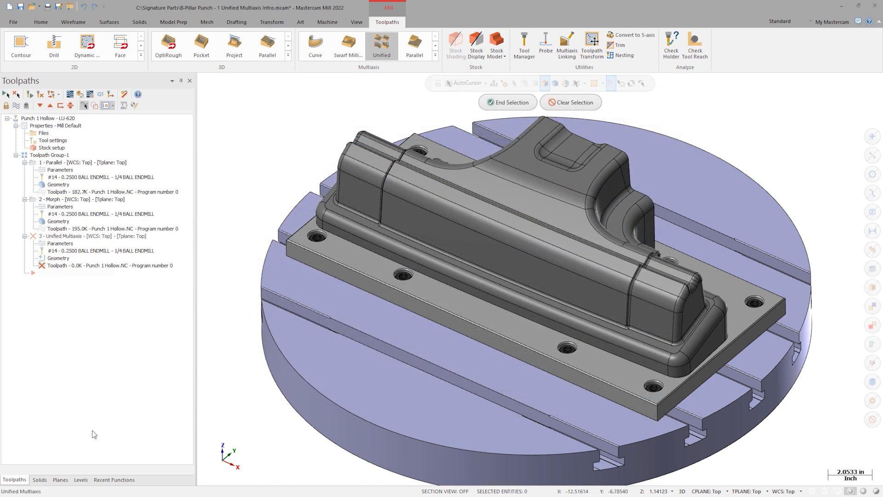
left_click(90, 480)
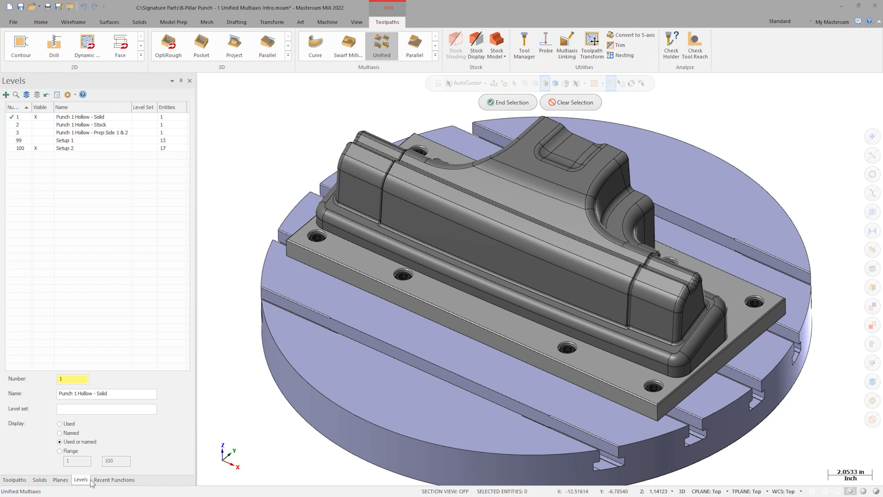
left_click(40, 151)
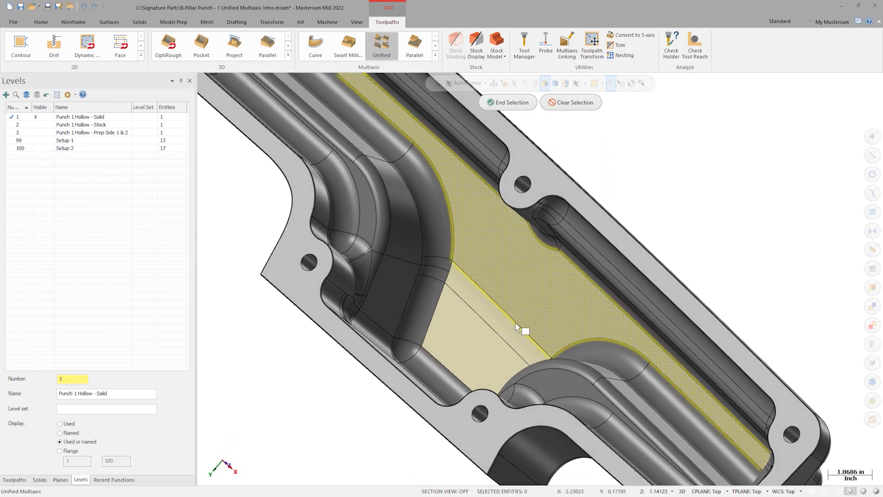
left_click(512, 105)
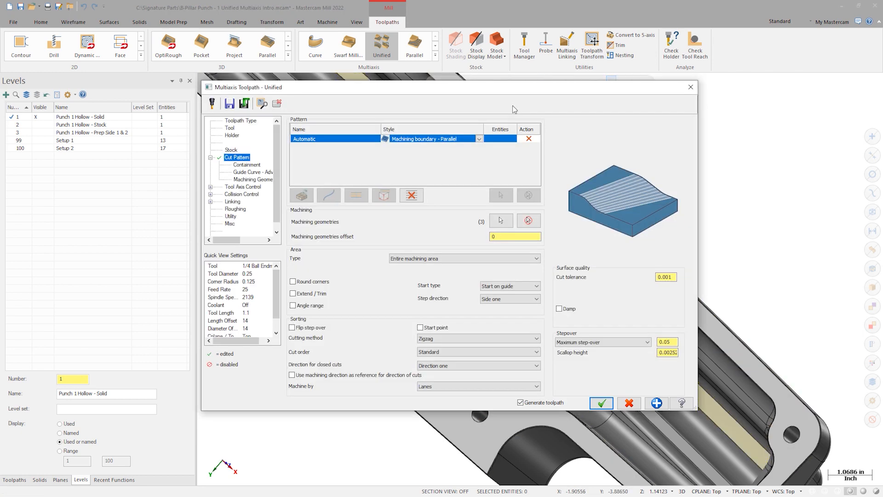
left_click(602, 403)
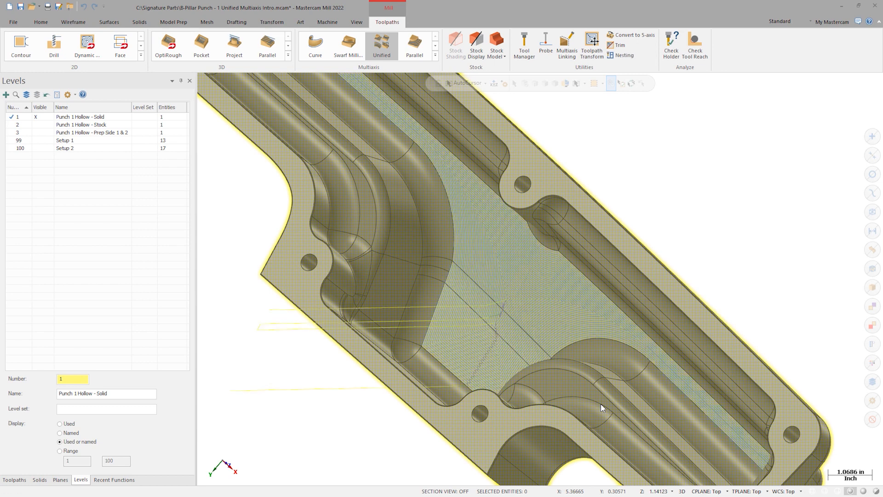
- Change the Unified Multiaxis operation's tool axis control to Fixed angle to axis
middle_click_drag(803, 240, 803, 233)
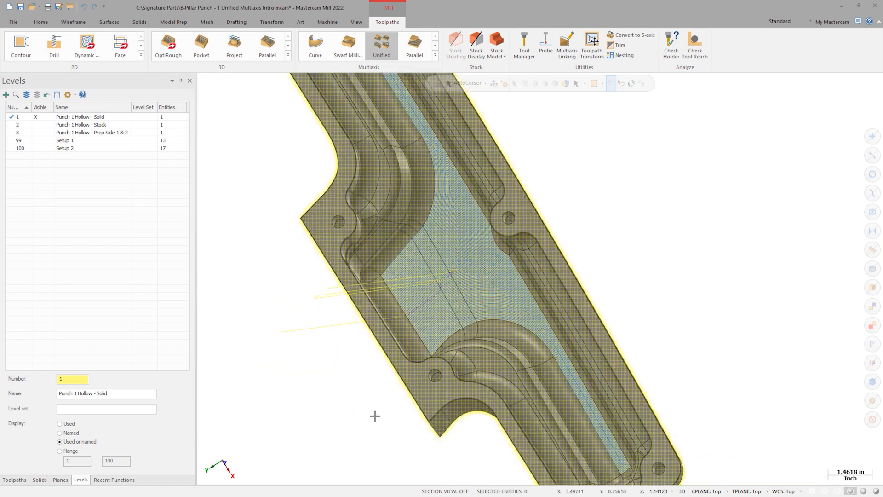
left_click(15, 479)
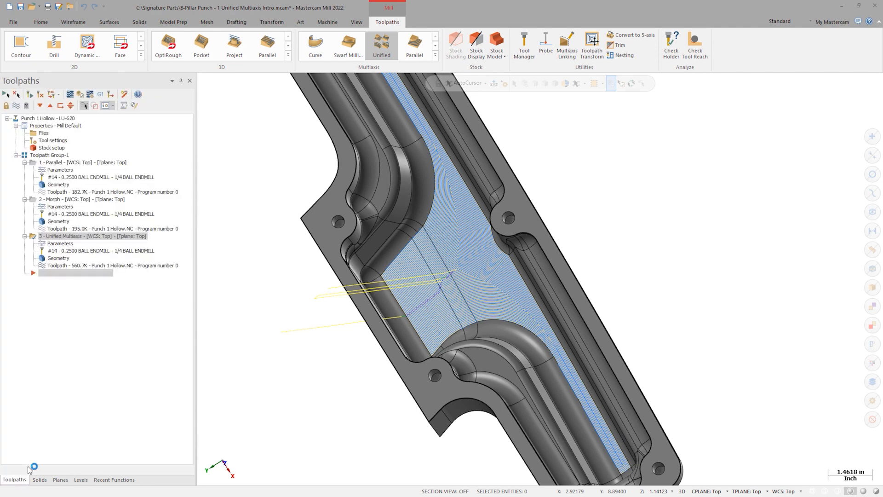
left_click(59, 243)
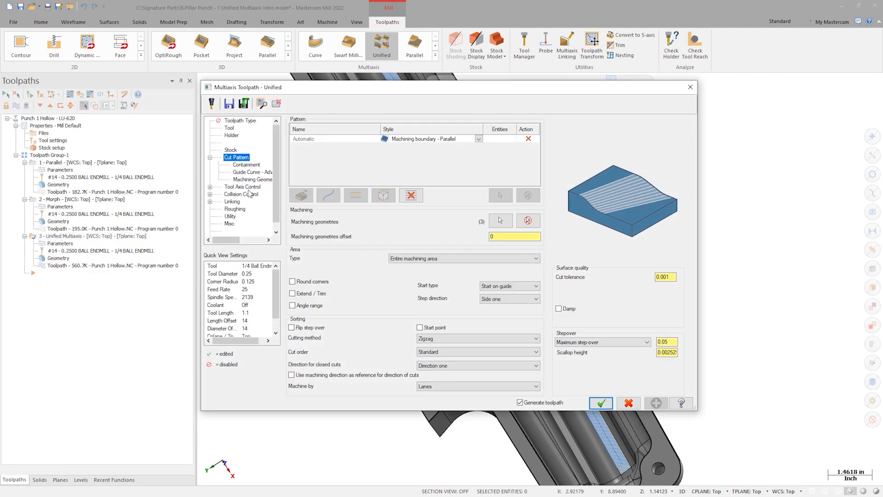
left_click(251, 187)
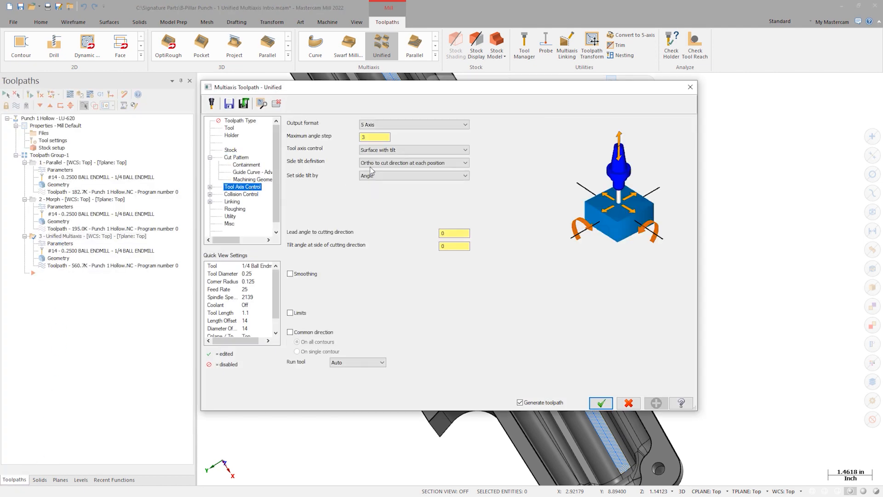
left_click(388, 150)
left_click(394, 177)
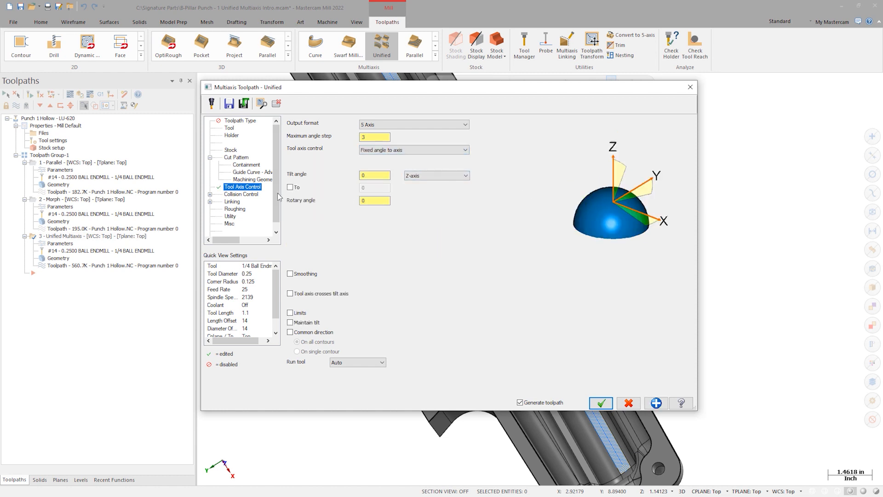
- Set the first collision check to cover shoulder, shank and holder but not flute, using the Tilt tool strategy
left_click(257, 194)
left_click(316, 148)
left_click(344, 148)
left_click(373, 147)
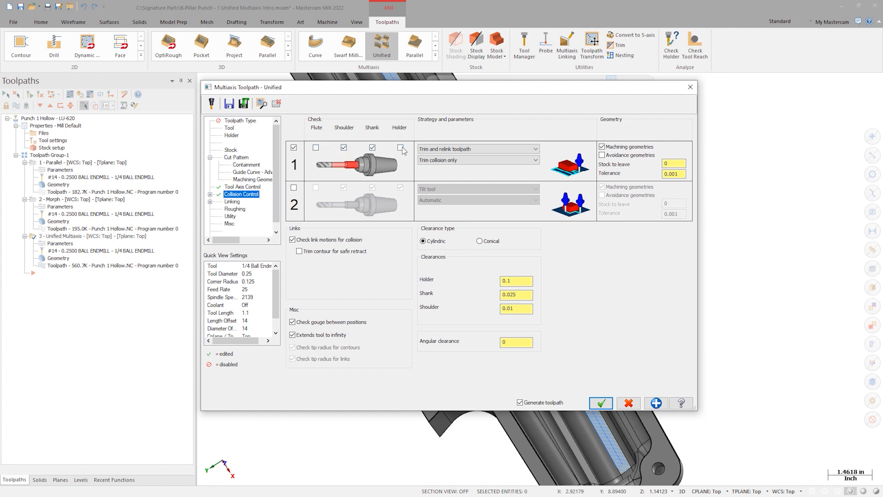
left_click(400, 148)
left_click(440, 149)
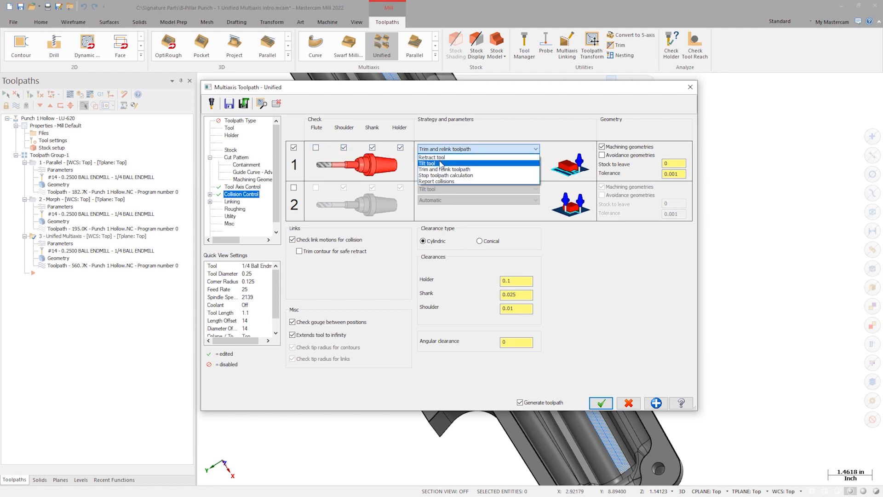
left_click(441, 163)
- Make the first collision check use avoidance geometries instead of machining geometries, picking the hollow punch part
left_click(602, 155)
left_click(680, 156)
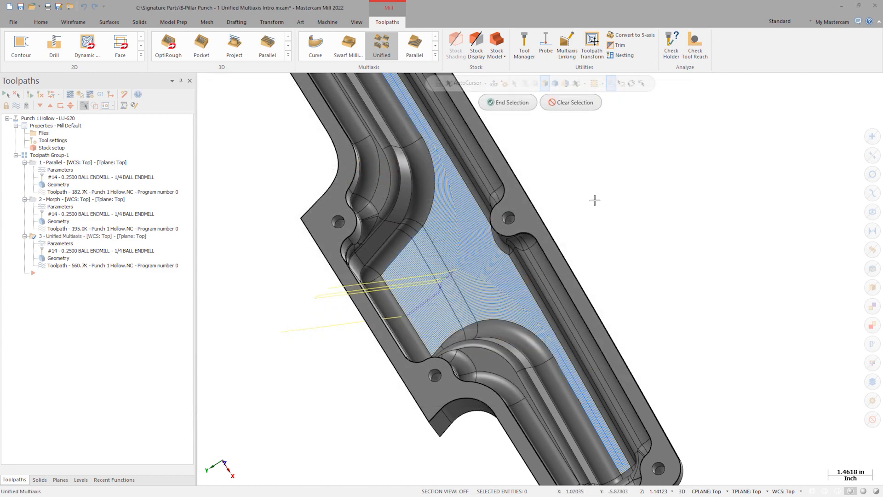
left_click(551, 246)
left_click(509, 102)
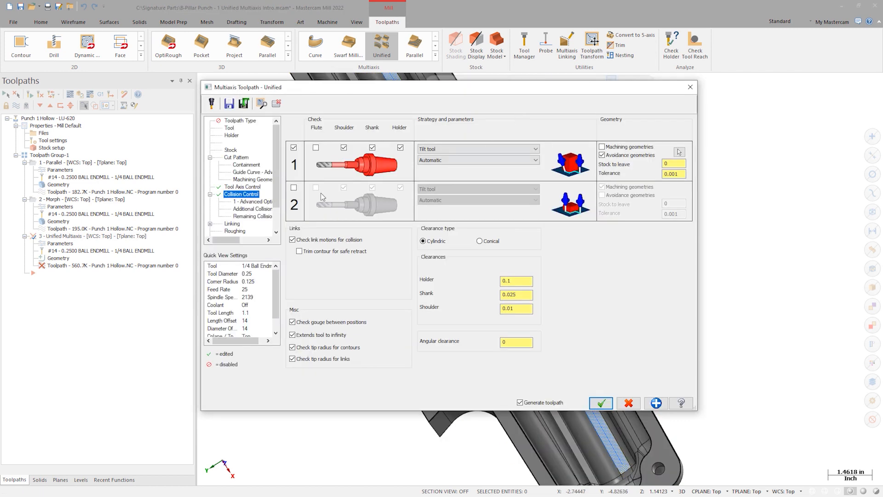
- In the linking settings, set the user-defined clearance plane height to 0 and the small gaps link to Direct
left_click(232, 224)
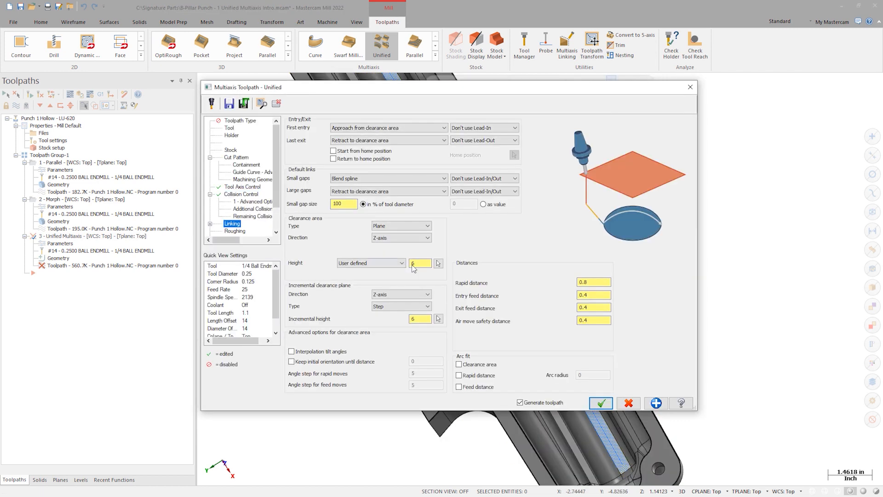
left_click(420, 263)
type("0")
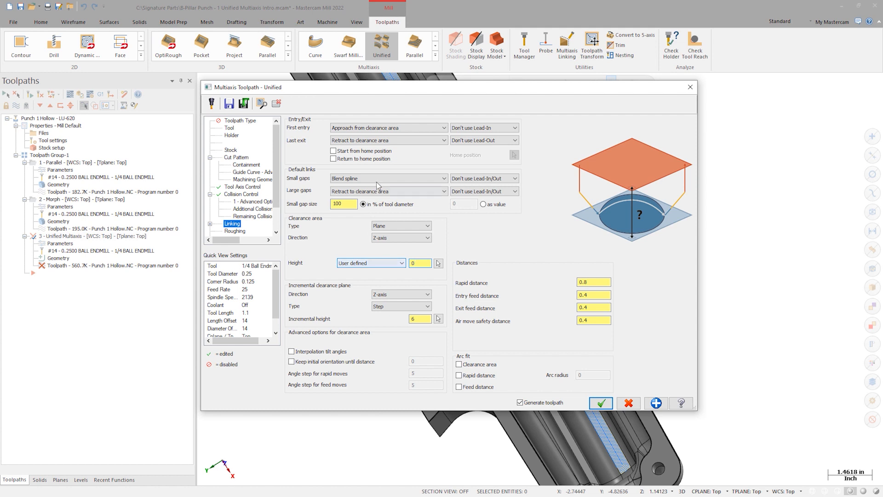
left_click(377, 179)
left_click(373, 187)
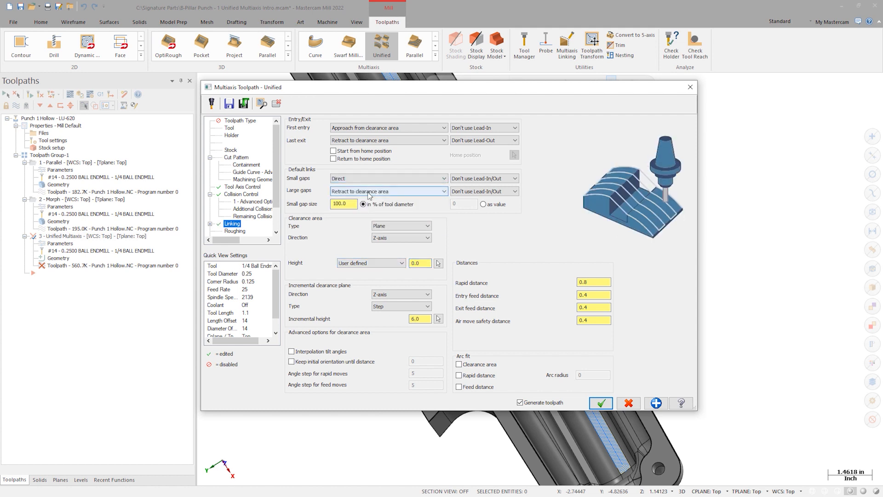
- Set the operation's working coordinate system to Bottom and copy it to the tool plane and construction plane
scroll(266, 228, "down", 2)
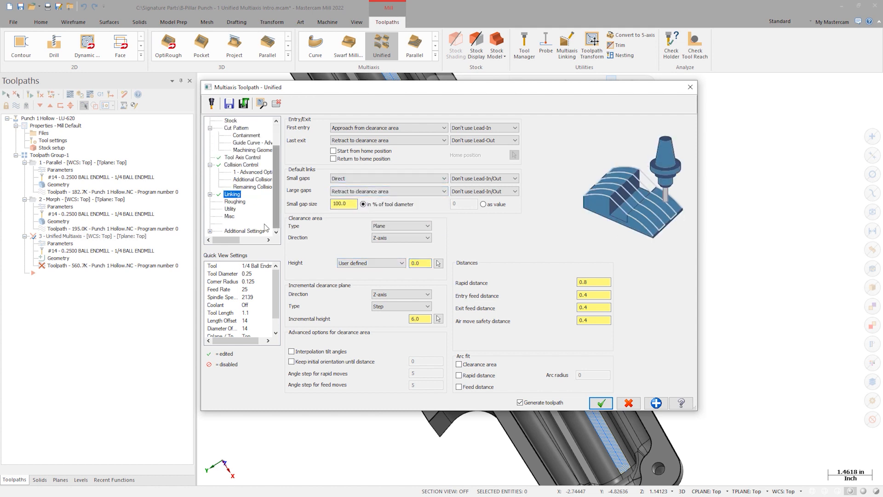
left_click(211, 231)
left_click(242, 202)
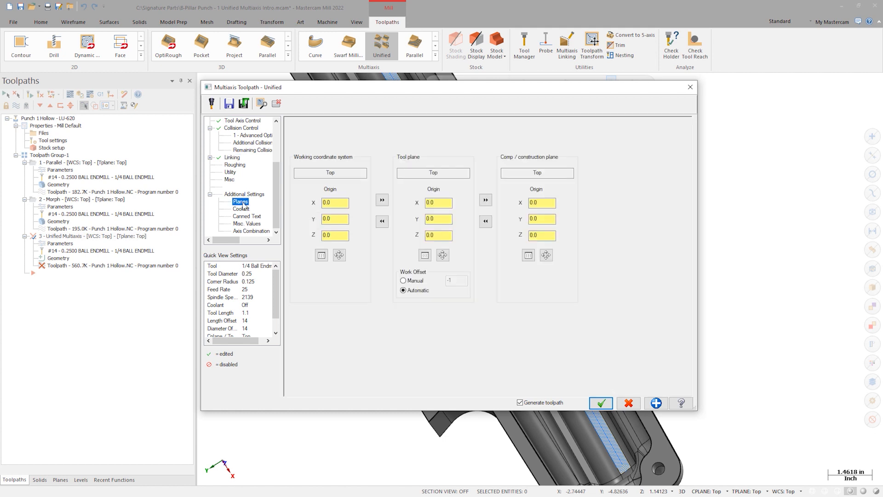
left_click(321, 255)
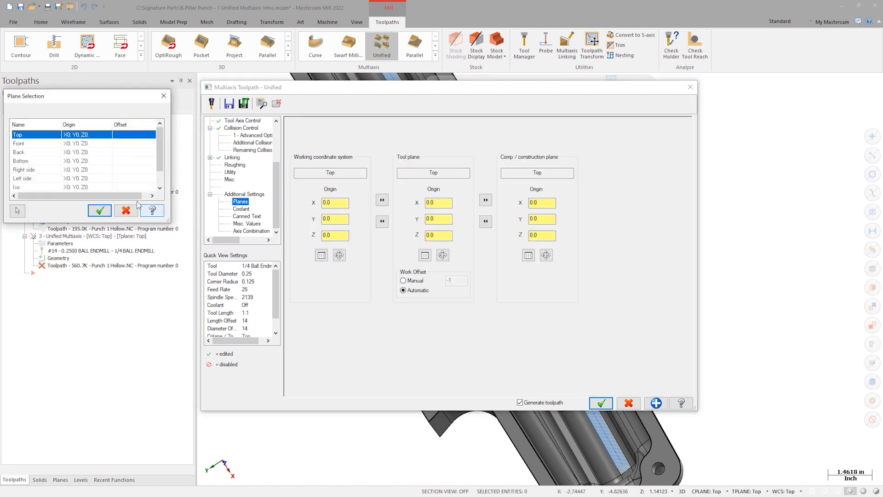
left_click(48, 161)
left_click(100, 210)
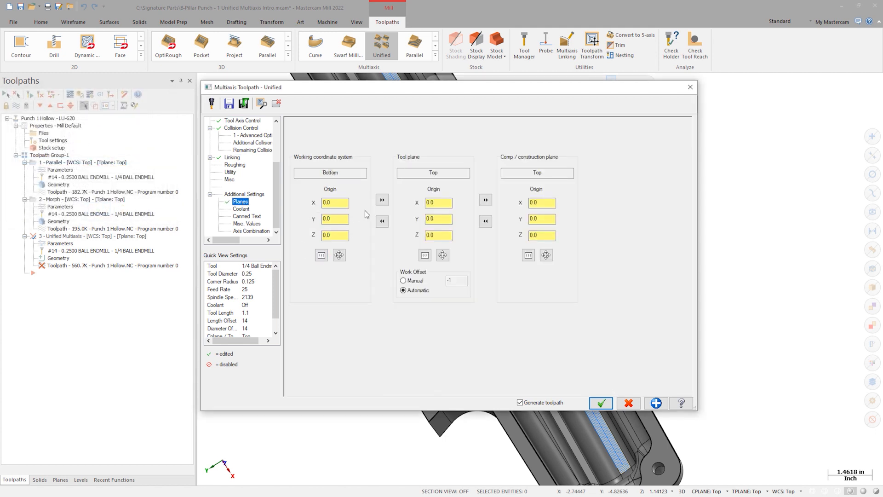
left_click(382, 199)
left_click(486, 200)
- Regenerate the Unified toolpath and run through its backplot
left_click(601, 404)
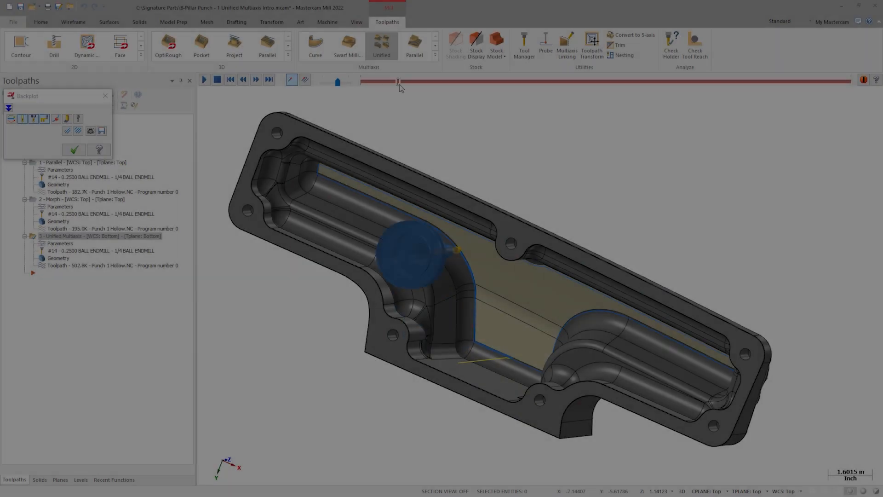
mouse_move(400, 82)
left_mouse_down()
mouse_move(649, 89)
mouse_move(790, 78)
left_mouse_up()
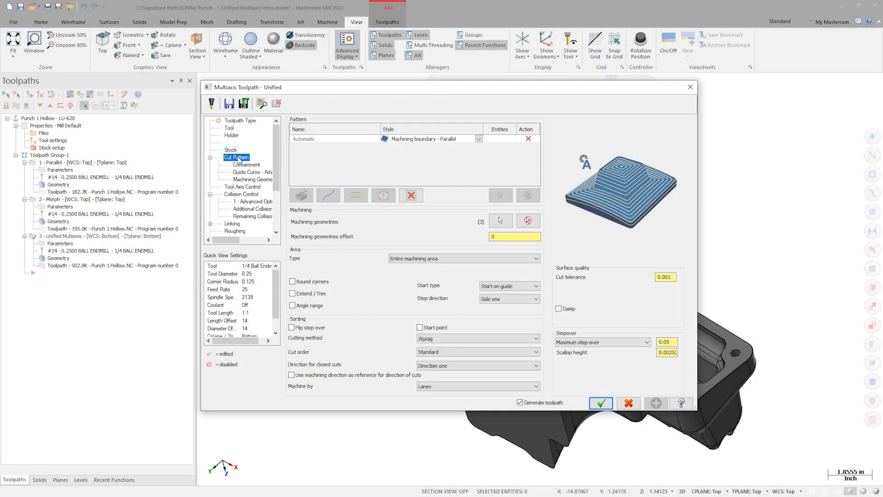
- Set the Unified toolpath's automatic cut pattern style to Center - Parallel and have it machine by Regions
left_click(480, 139)
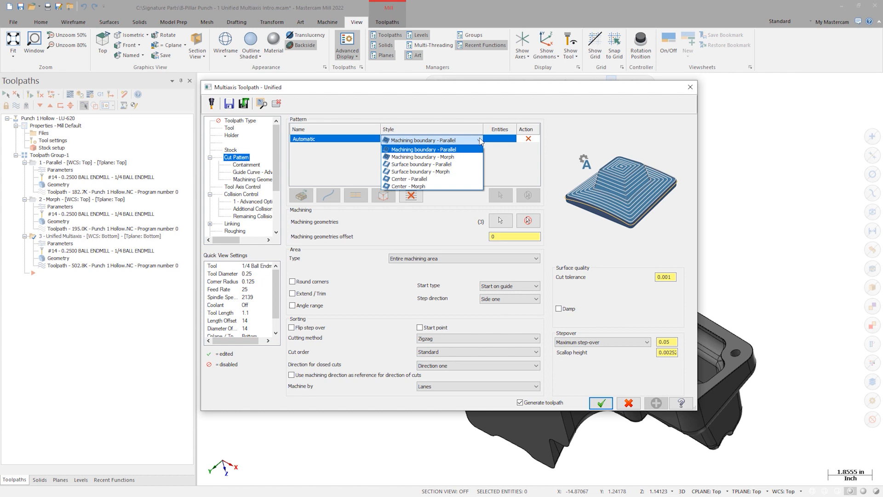
left_click(444, 179)
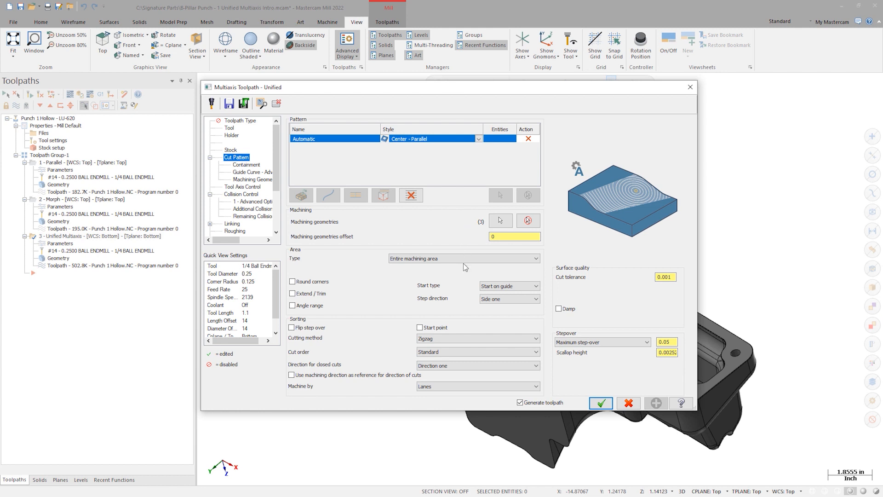
left_click(451, 386)
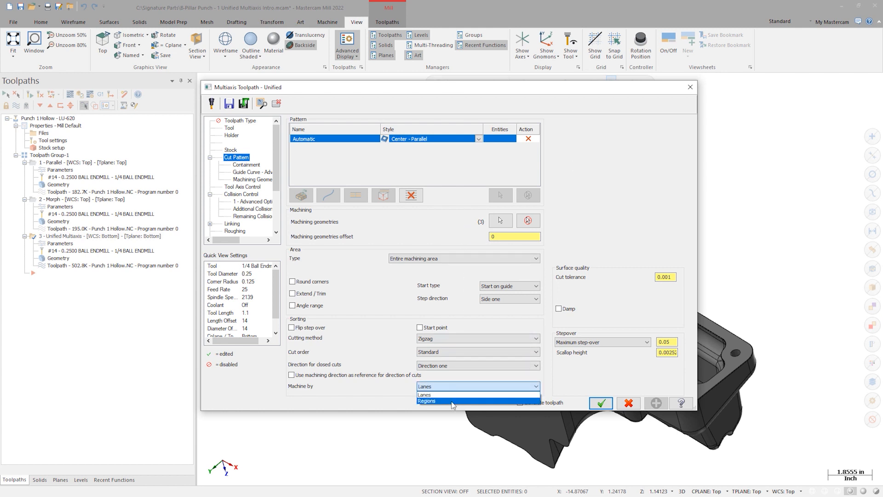
- Regenerate the Unified toolpath with the Center - Parallel pattern and scrub through its backplot
left_click(601, 403)
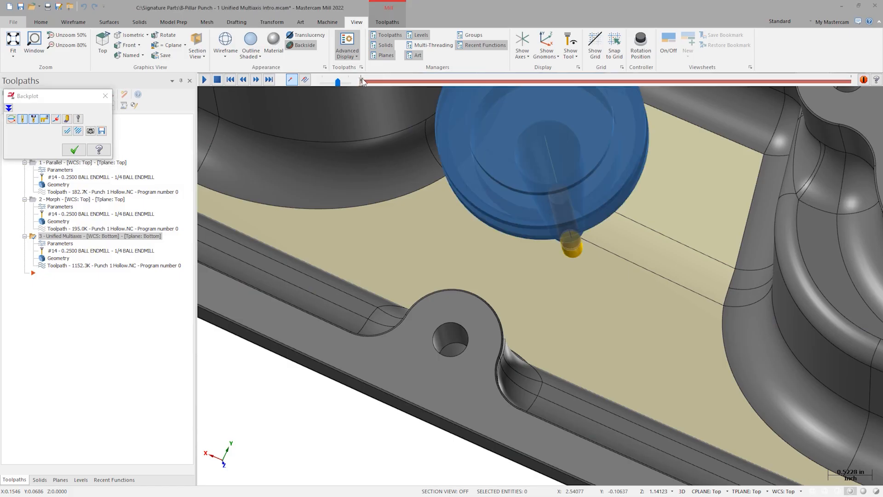
left_click_drag(504, 81, 649, 80)
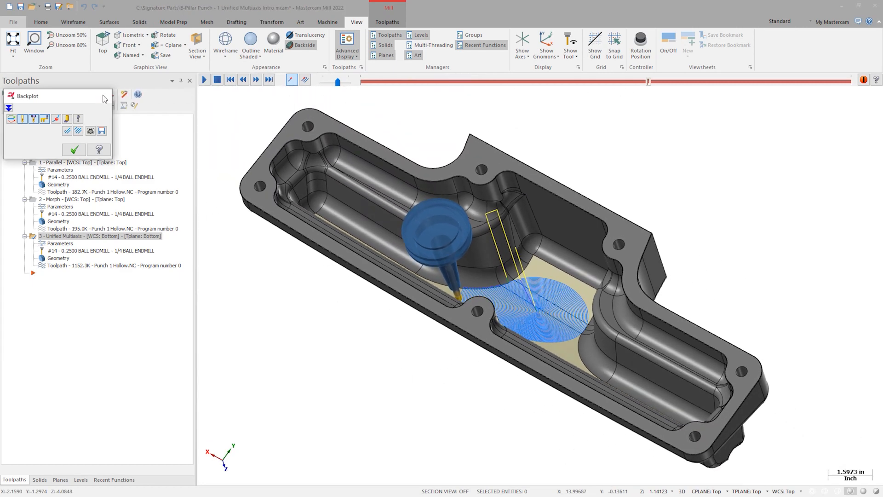
left_click(74, 150)
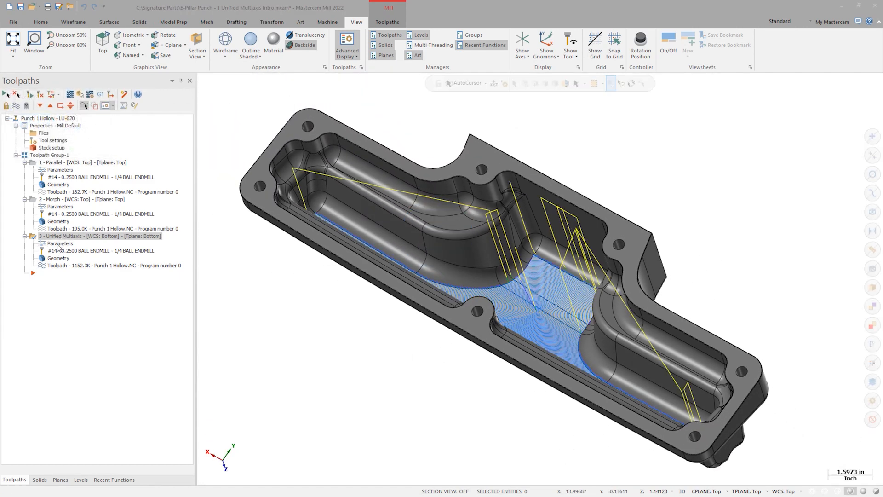
- In the Unified operation's containment settings, enable creating an additional cut from the containment
left_click(58, 245)
left_click(243, 128)
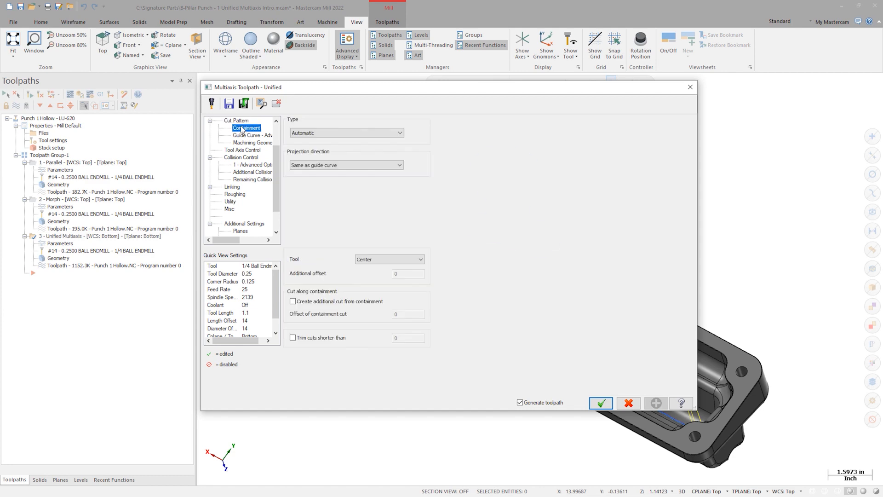
left_click(293, 302)
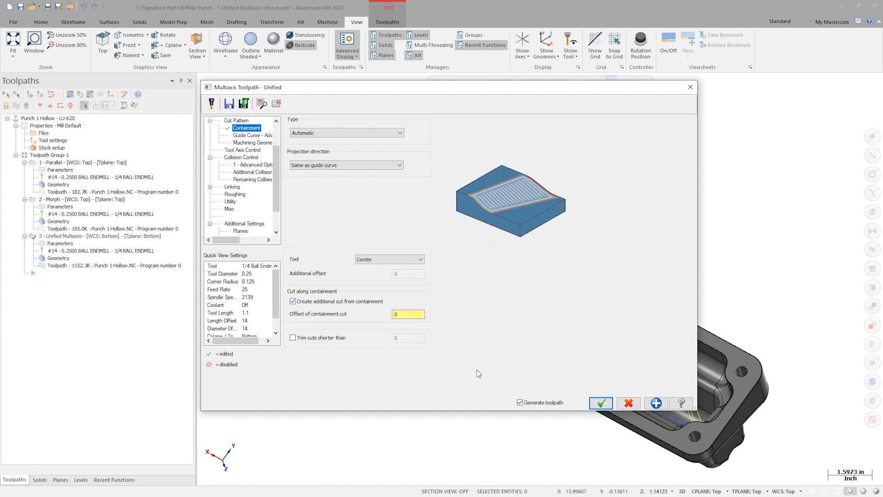
- Regenerate the Unified toolpath with the additional containment cut and scrub through the whole backplot
left_click(594, 406)
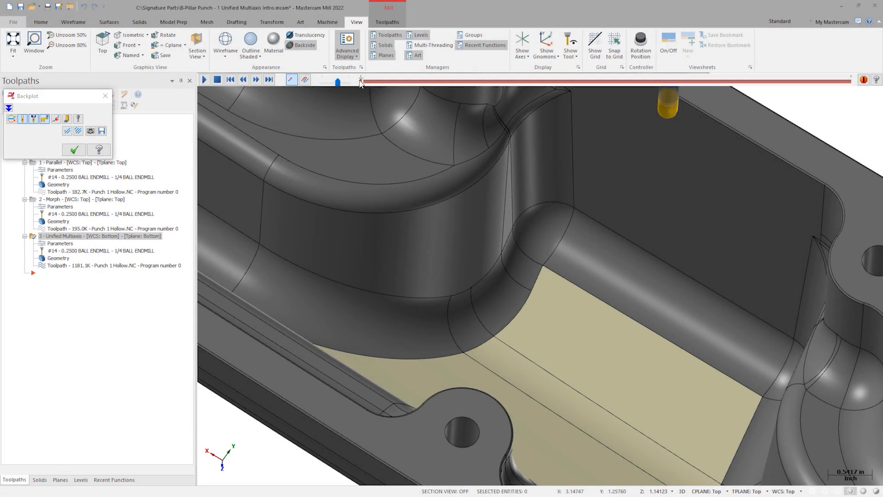
mouse_move(361, 82)
left_mouse_down()
mouse_move(511, 81)
mouse_move(437, 66)
mouse_move(350, 97)
mouse_move(860, 100)
left_mouse_up()
middle_click_drag(859, 98, 787, 131)
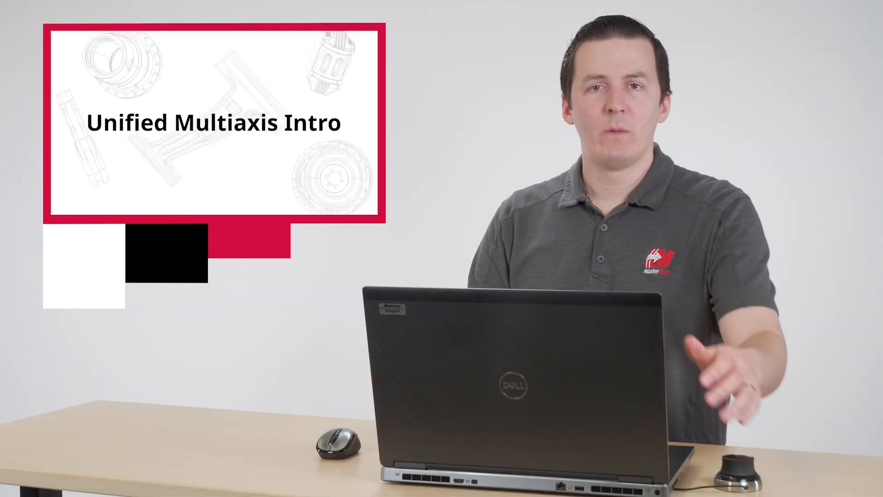